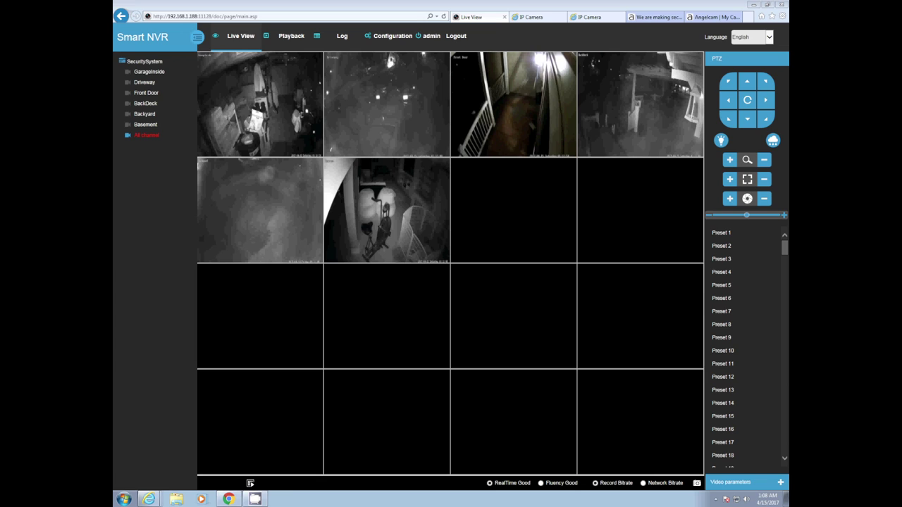
# Open the playback view and select the Backyard camera's recordings for April 12, 2017.
pyautogui.click(279, 33)
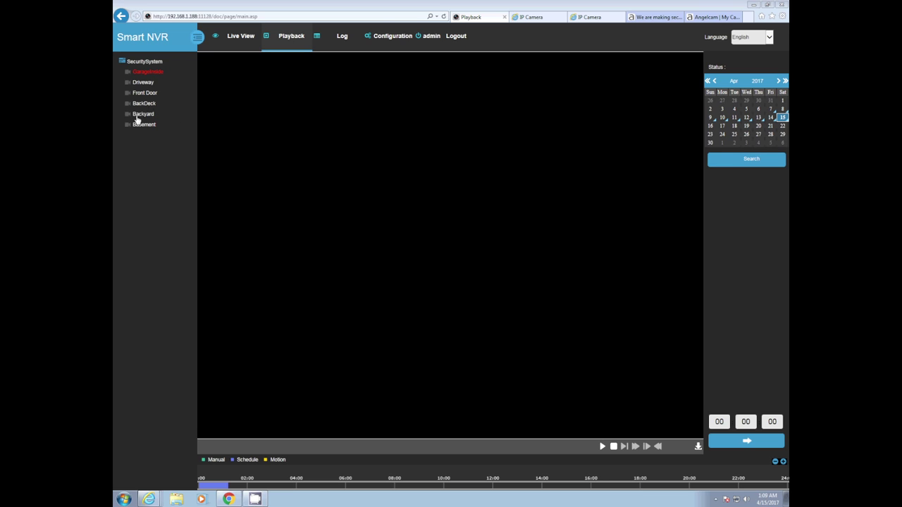
pyautogui.click(139, 117)
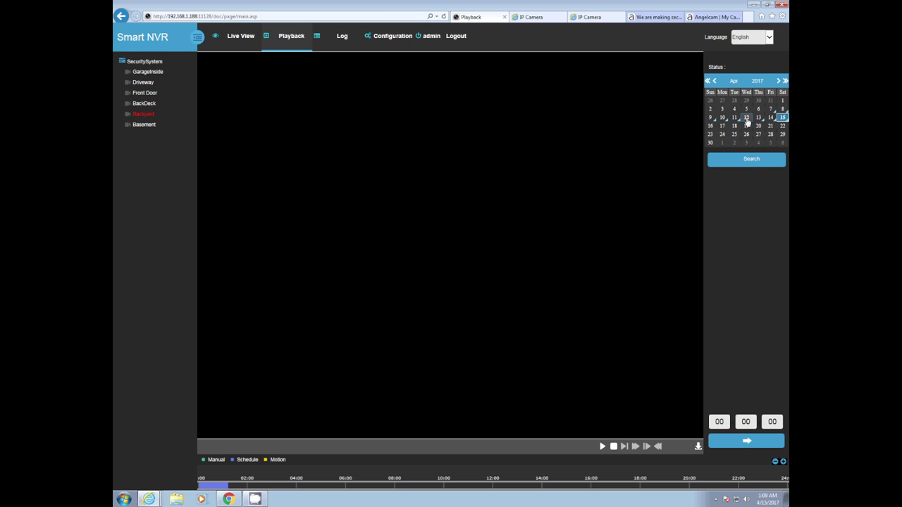
pyautogui.click(747, 118)
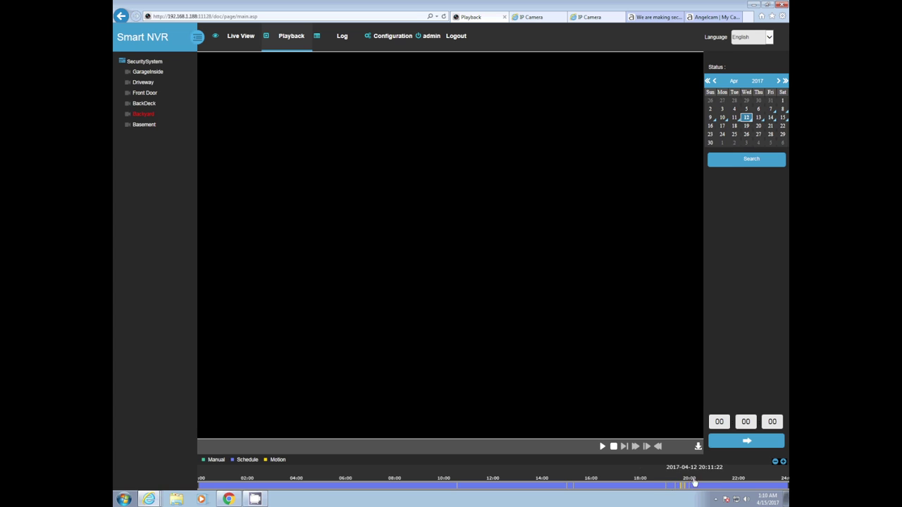
# Zoom the recording timeline in on the motion events between about 19:00 and 20:00 and try to play the footage.
pyautogui.click(783, 462)
pyautogui.click(783, 461)
pyautogui.moveTo(776, 484); pyautogui.dragTo(218, 484)
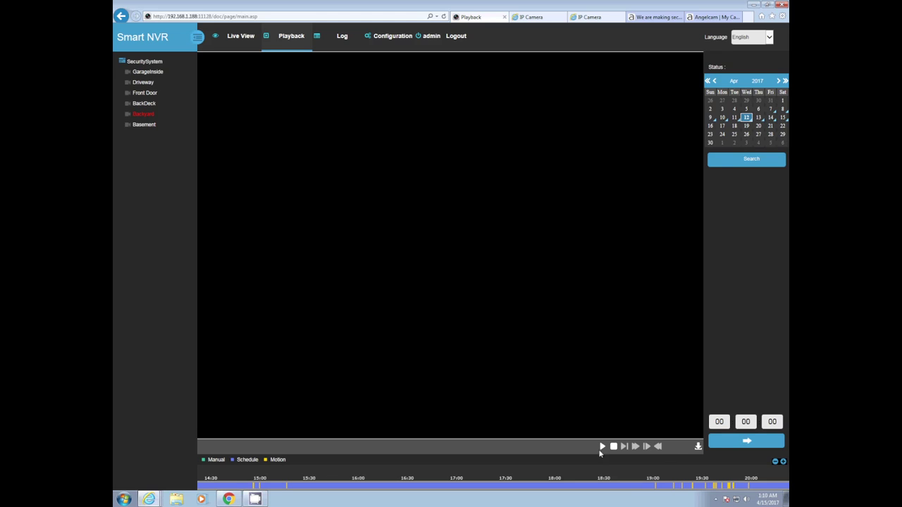
pyautogui.moveTo(735, 484); pyautogui.dragTo(628, 483)
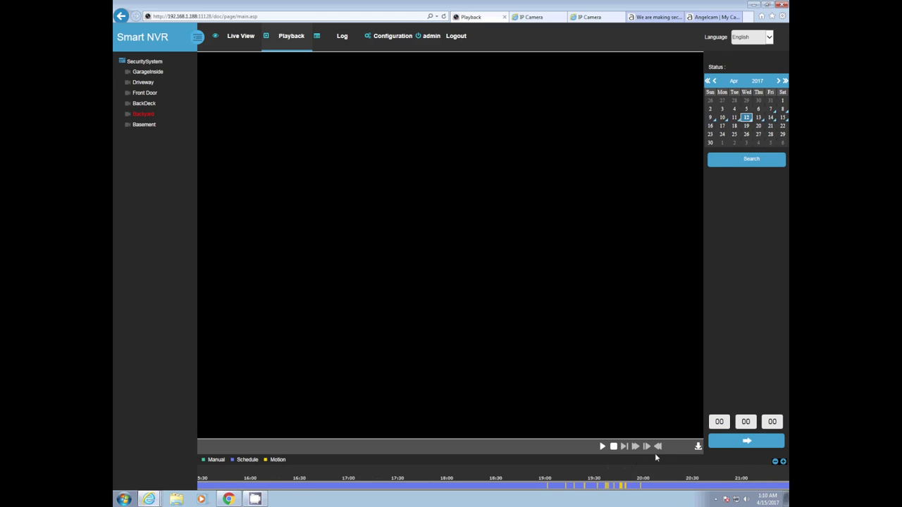
pyautogui.click(783, 462)
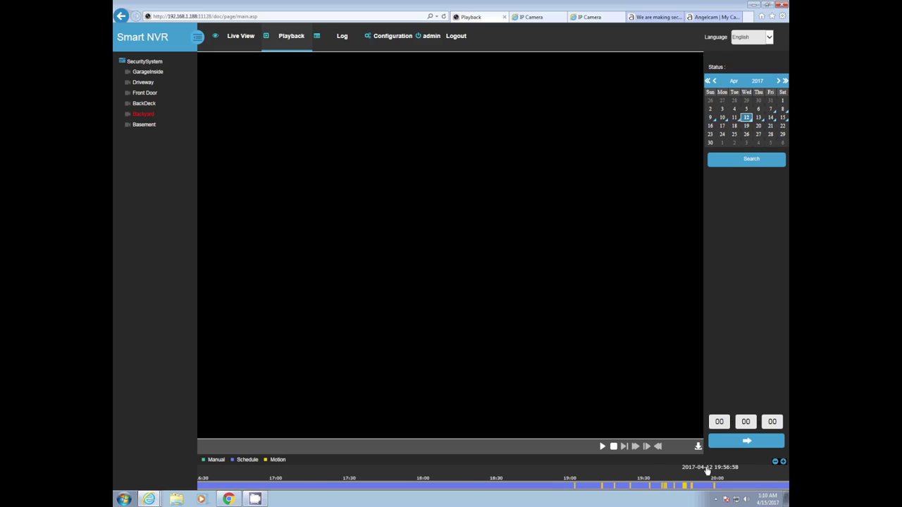
pyautogui.click(603, 448)
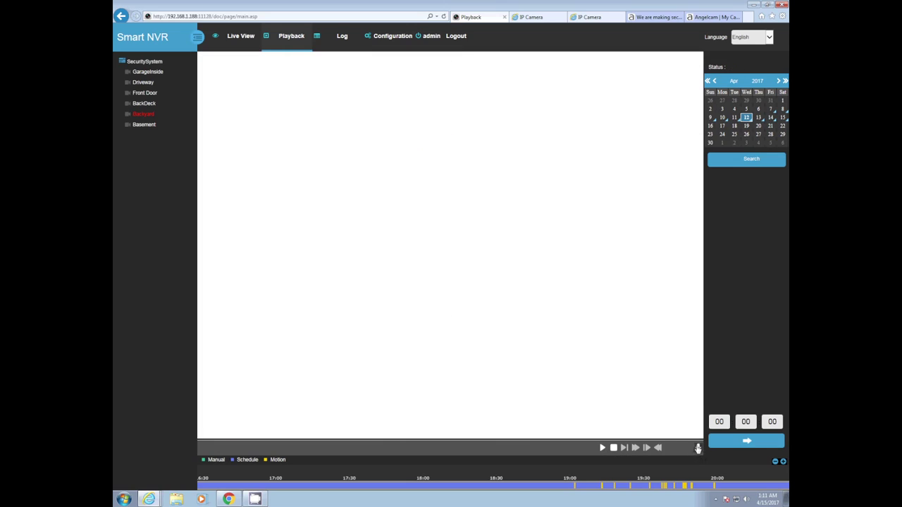
# Open the file download list and set a custom time range from 19:46:00 to 19:46:30 on 2017-04-12.
pyautogui.click(698, 448)
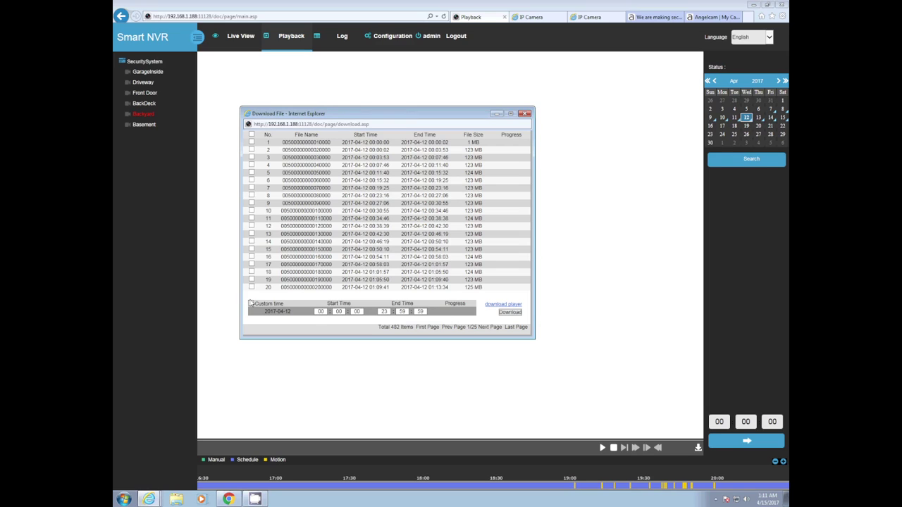
pyautogui.click(251, 303)
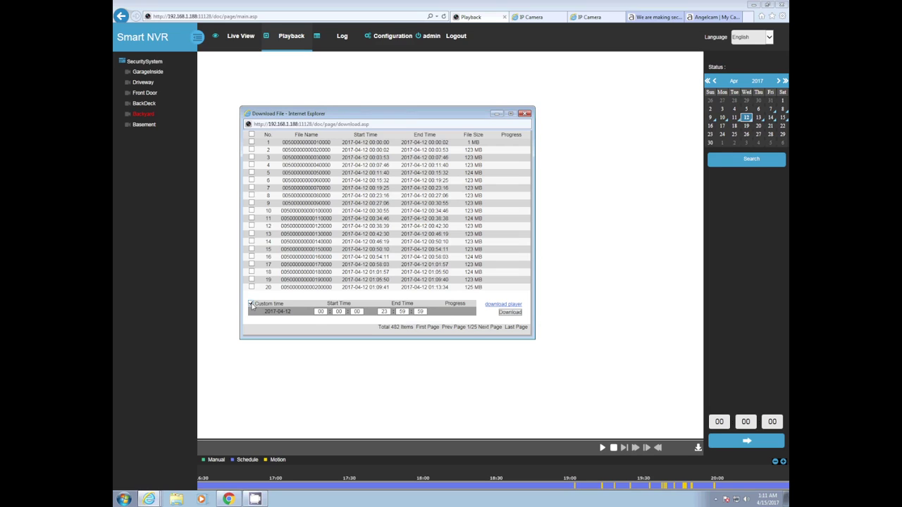
pyautogui.click(320, 311)
pyautogui.write('19')
pyautogui.click(339, 312)
pyautogui.write('0')
pyautogui.click(384, 312)
pyautogui.write('1')
pyautogui.click(402, 312)
pyautogui.write('46')
pyautogui.click(421, 311)
pyautogui.write('30')
# Download the custom time range clip, save the .dat file and dismiss the download notification.
pyautogui.click(515, 314)
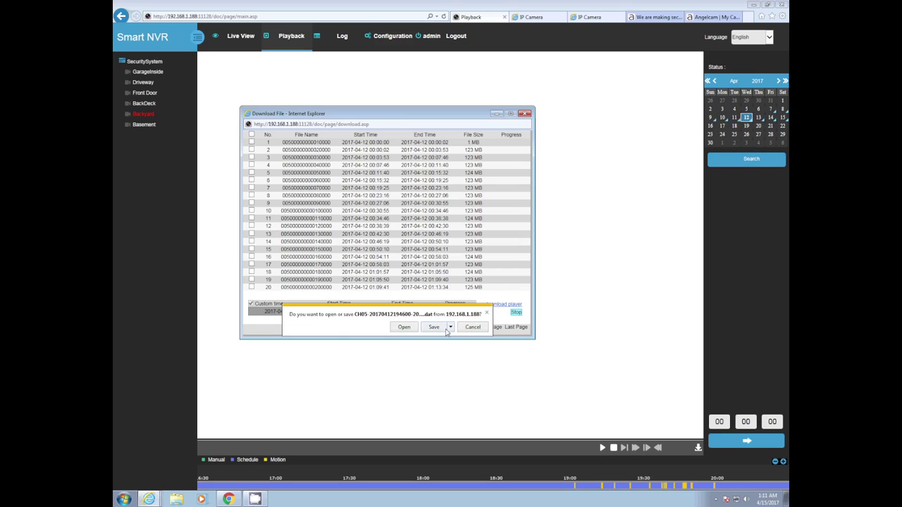
pyautogui.click(446, 329)
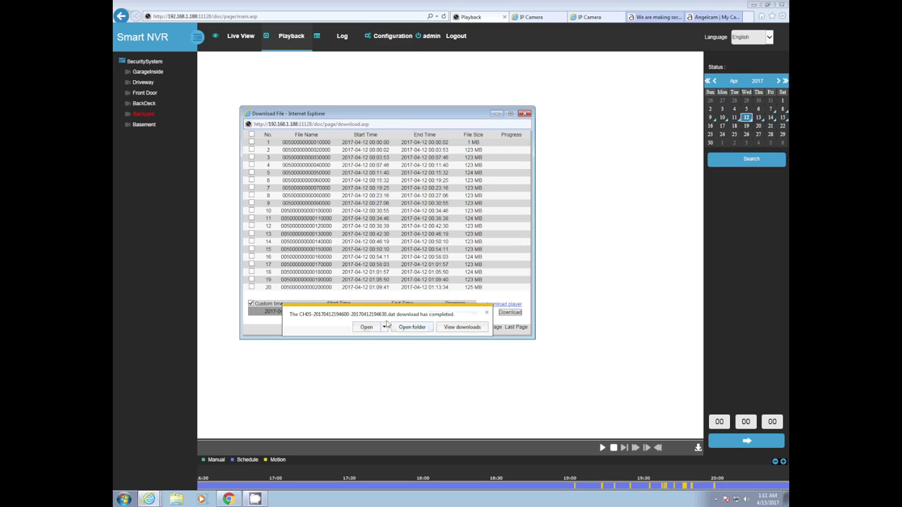
pyautogui.click(486, 313)
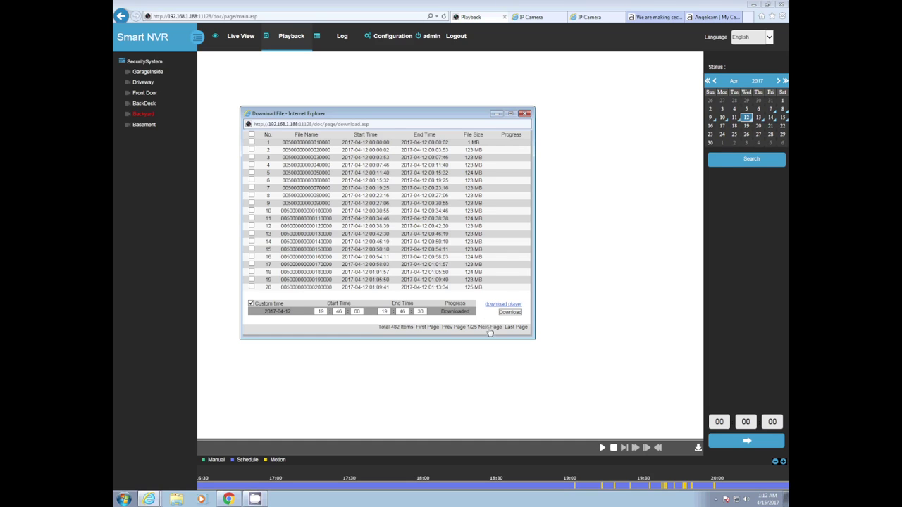
# Clear the browser and download windows off the desktop and open the Downloads folder in Windows Explorer.
pyautogui.click(755, 5)
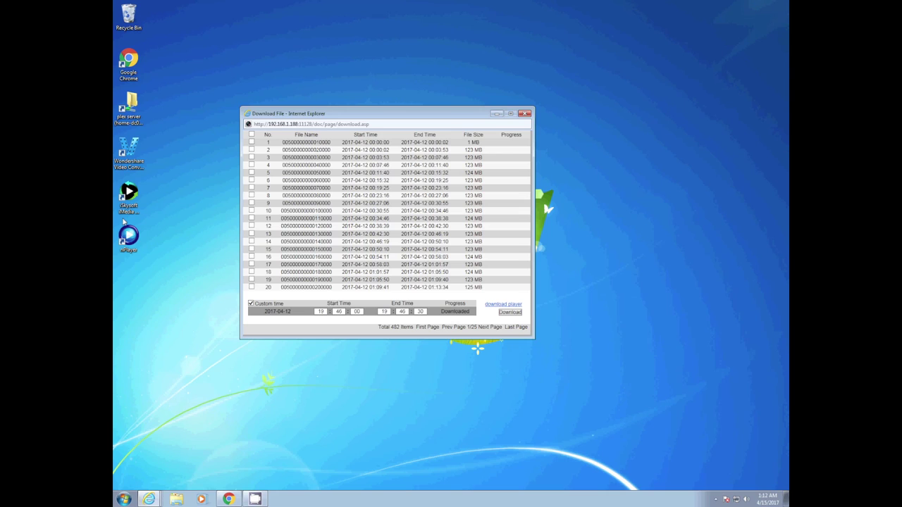
pyautogui.click(530, 114)
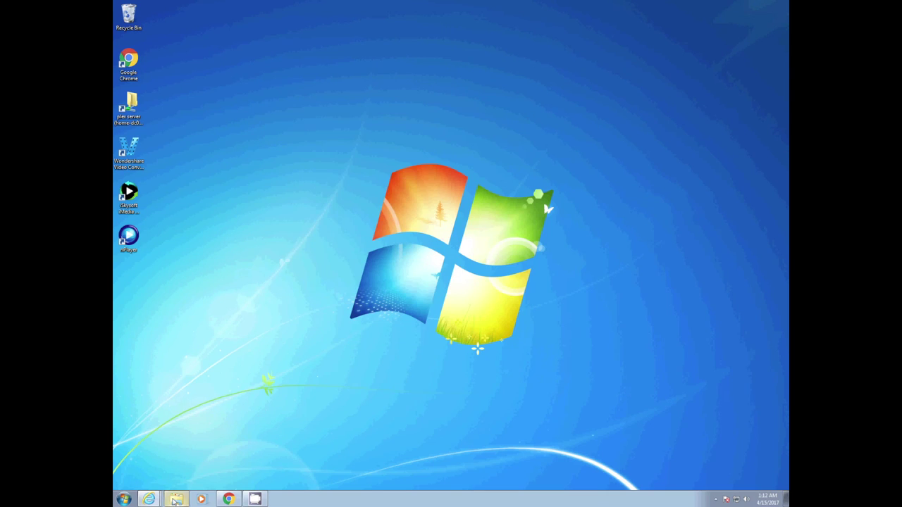
pyautogui.click(176, 500)
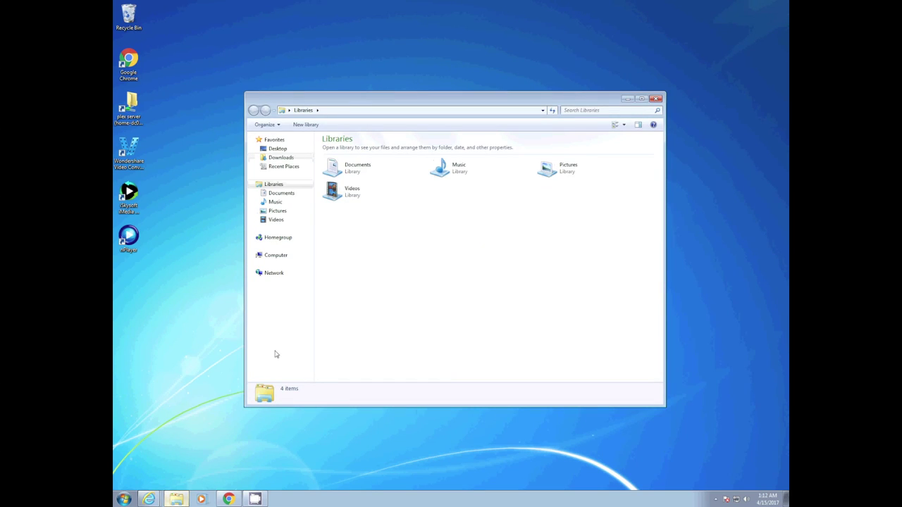
pyautogui.click(282, 158)
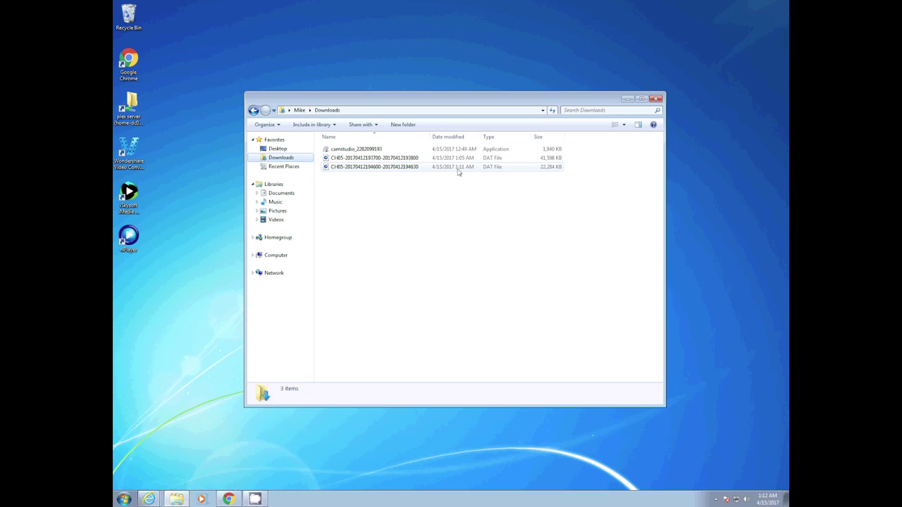
pyautogui.click(129, 238)
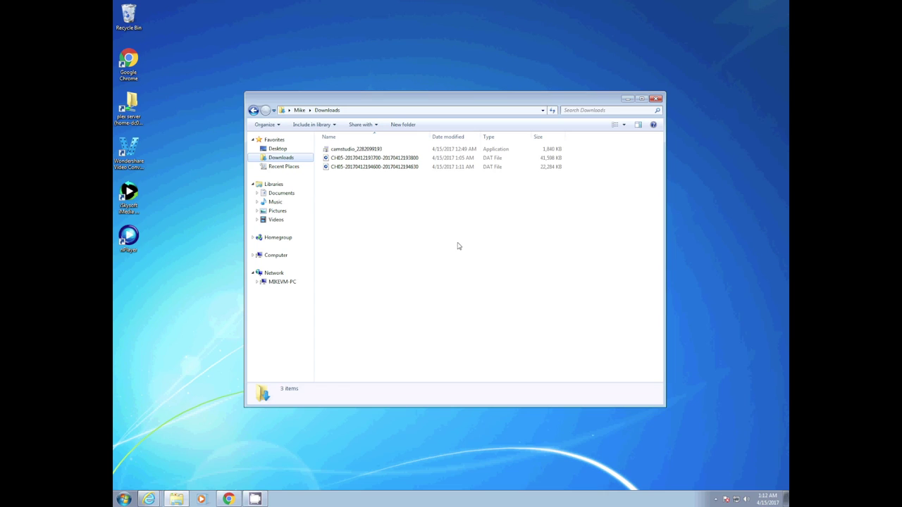
pyautogui.click(377, 169)
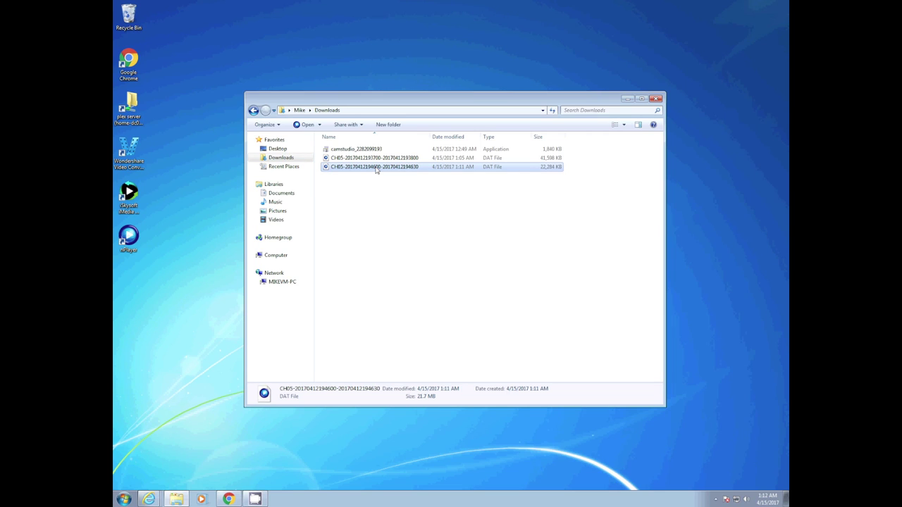
pyautogui.doubleClick(376, 170)
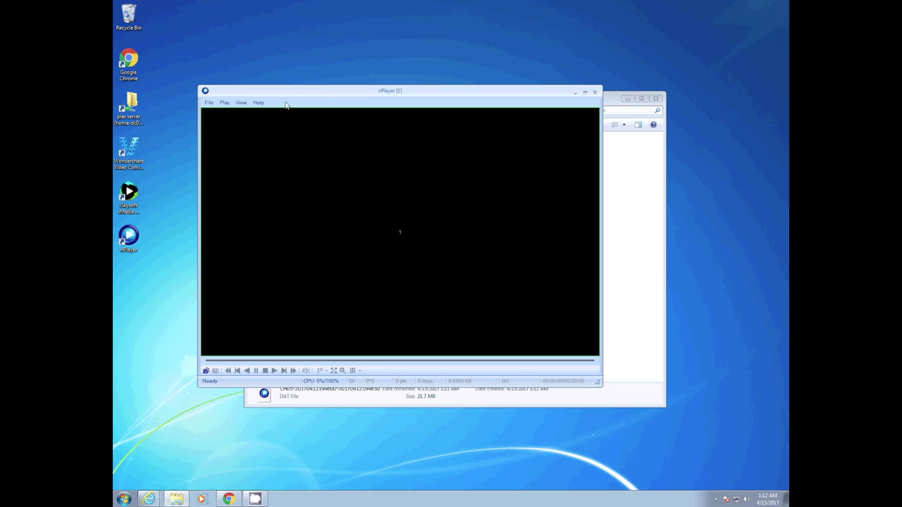
pyautogui.click(224, 103)
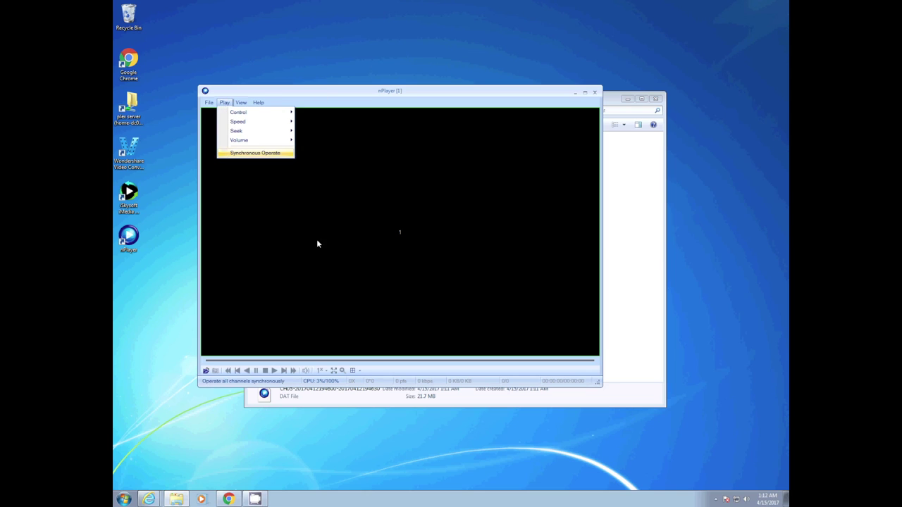
pyautogui.click(405, 295)
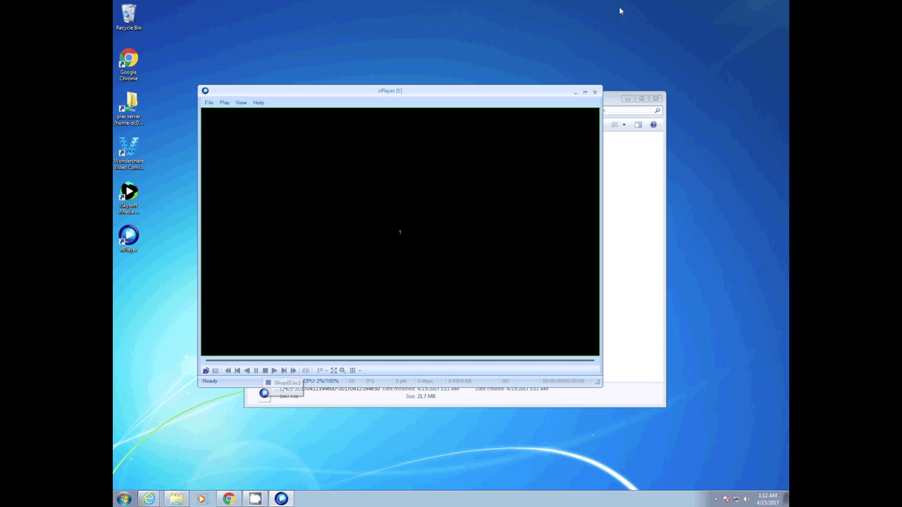
pyautogui.click(594, 92)
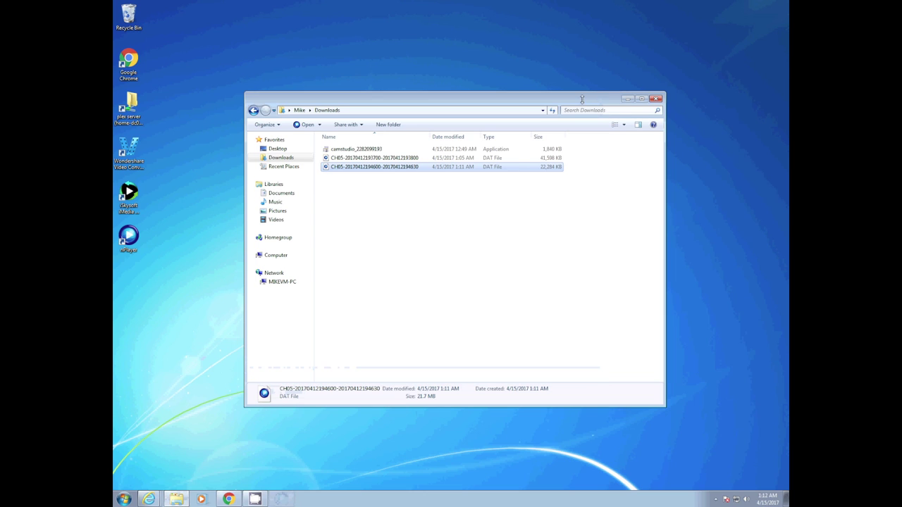
pyautogui.click(371, 160)
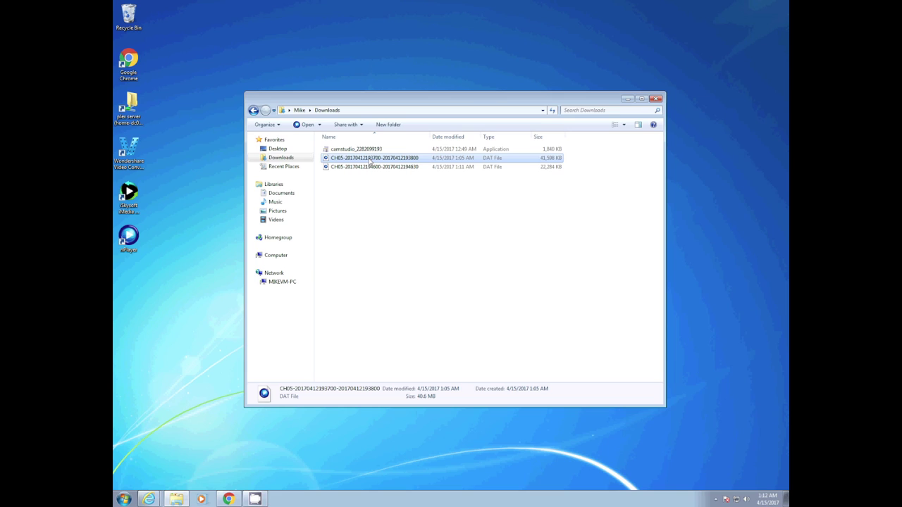
pyautogui.doubleClick(370, 161)
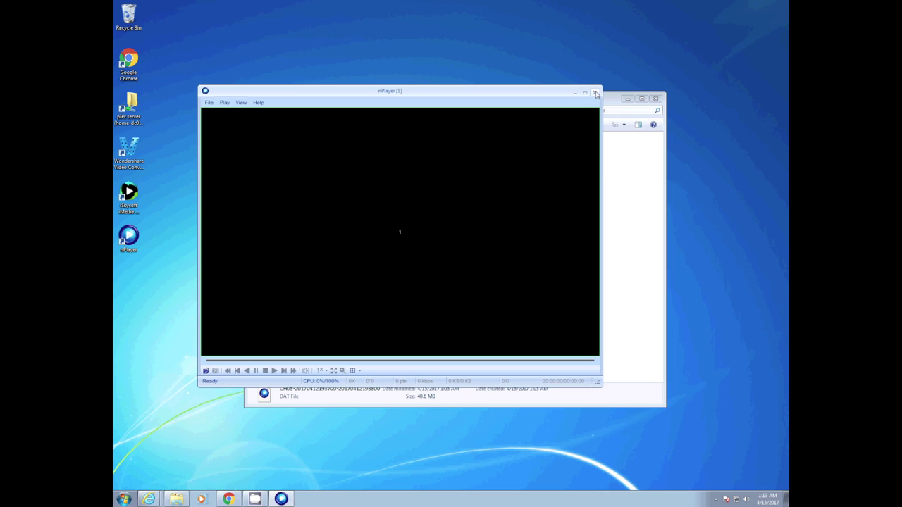
pyautogui.click(595, 94)
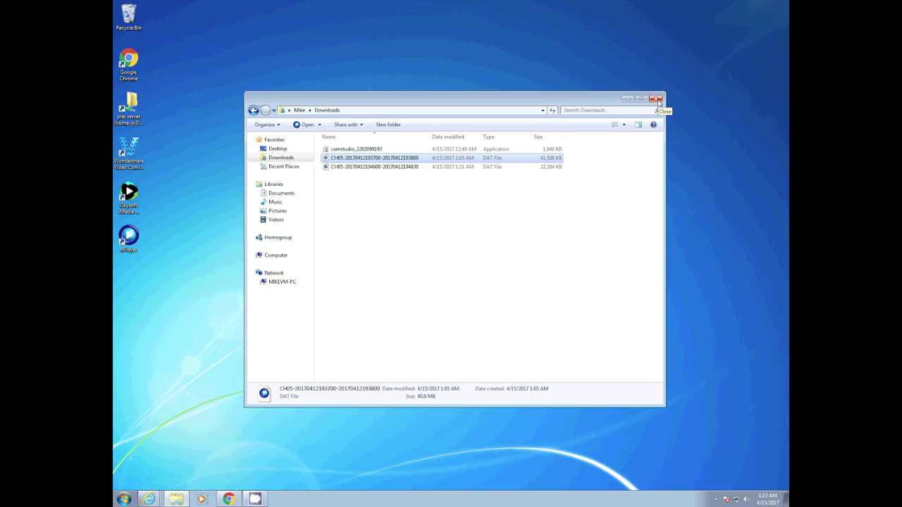
pyautogui.click(657, 99)
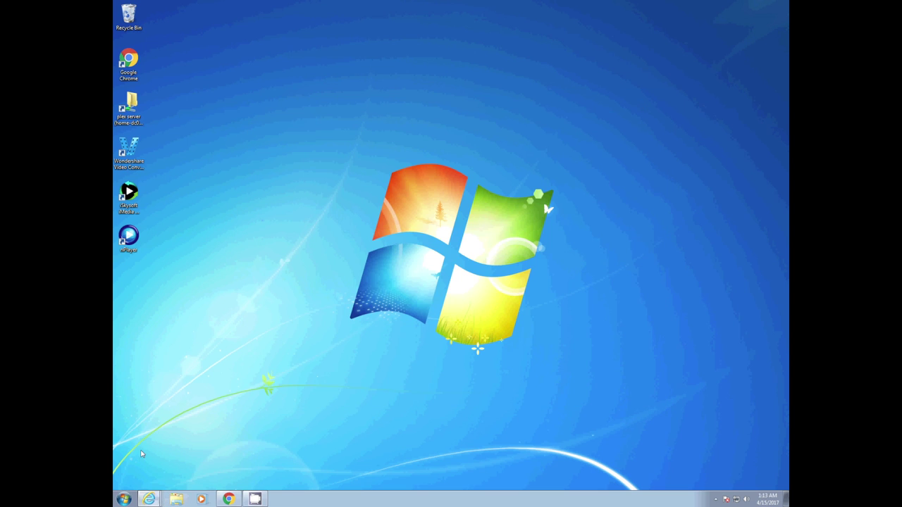
# Switch back to Internet Explorer and view the control page and the login page of the two IP cameras.
pyautogui.click(150, 496)
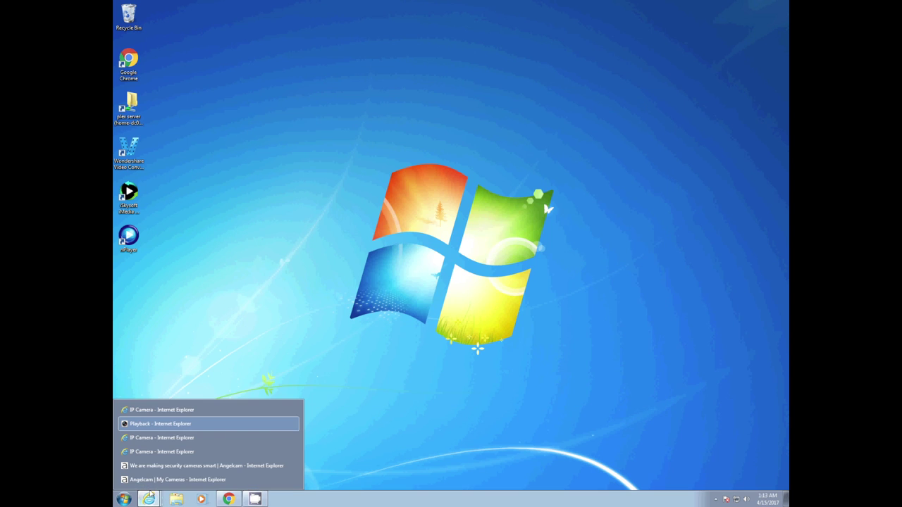
pyautogui.click(153, 437)
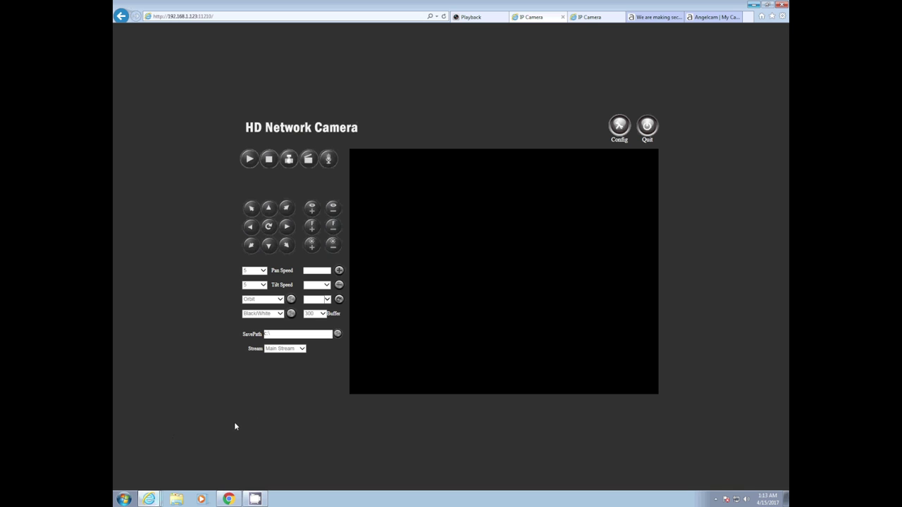
pyautogui.click(597, 19)
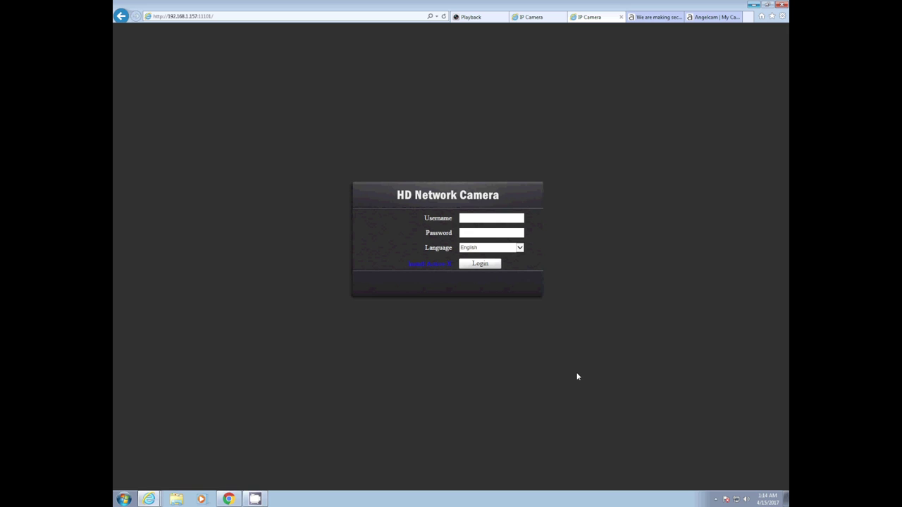
pyautogui.click(539, 19)
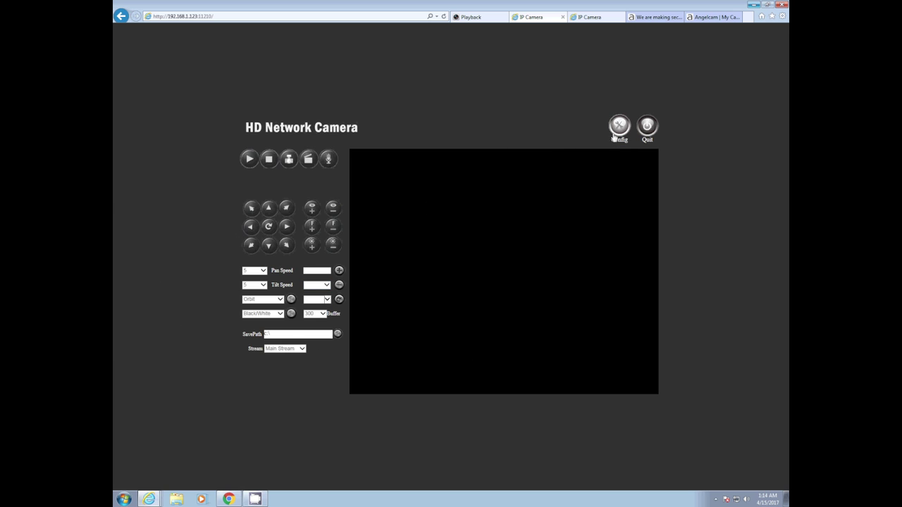
# Open the camera's remote configuration and view the admin account's details in the system account management.
pyautogui.click(619, 129)
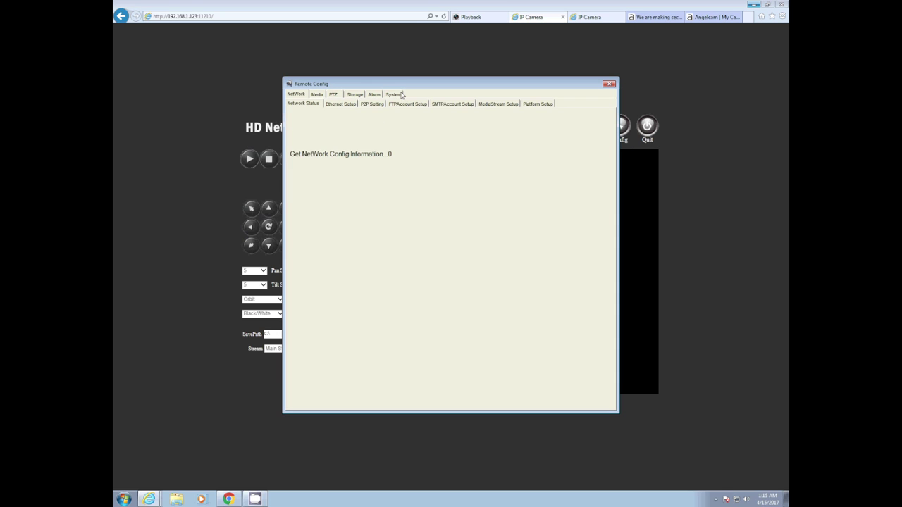
pyautogui.click(394, 95)
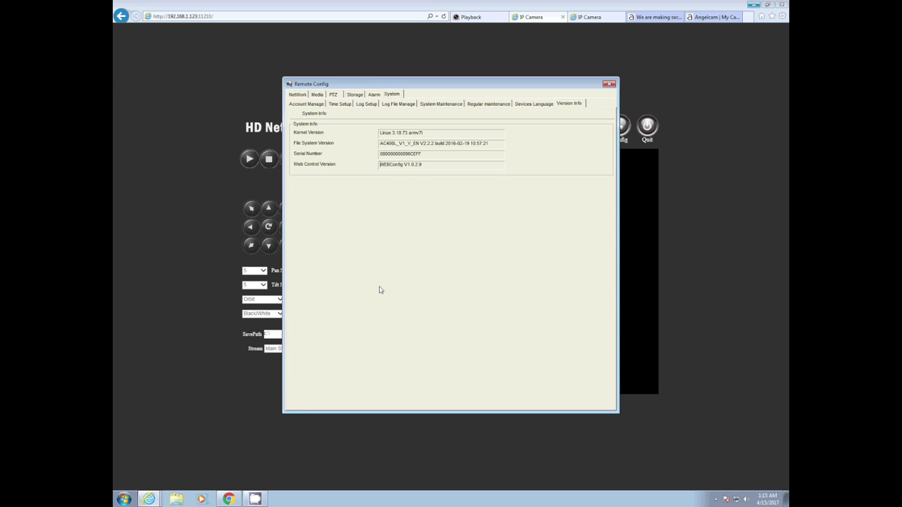
pyautogui.click(312, 104)
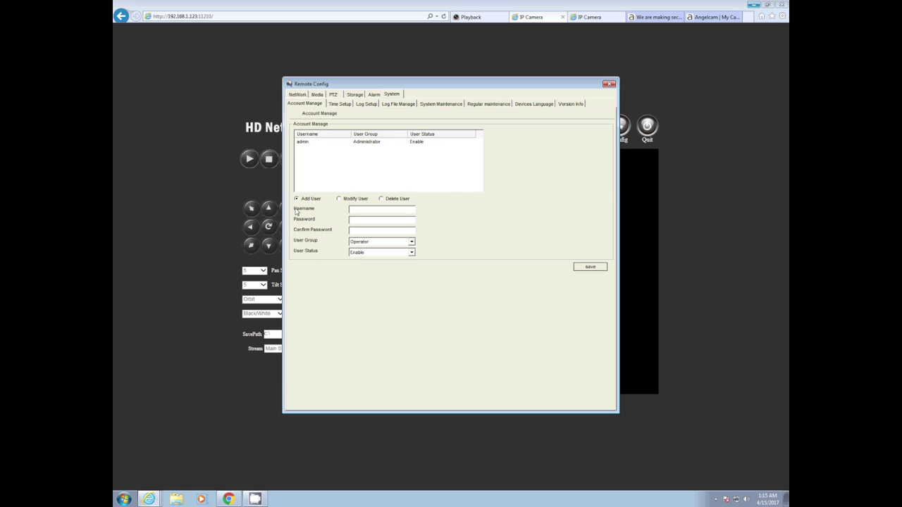
pyautogui.click(354, 143)
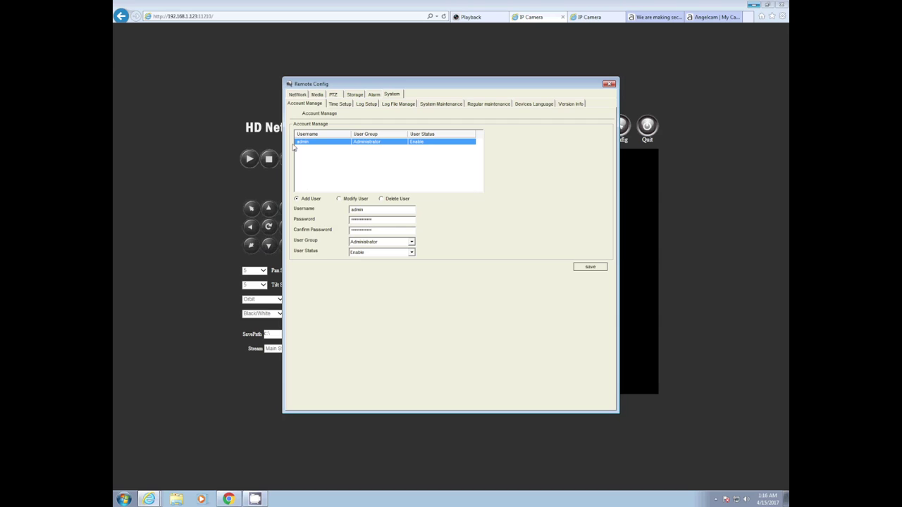
# View the P2P cloud settings in the camera's network configuration, and close the remote configuration window.
pyautogui.click(297, 95)
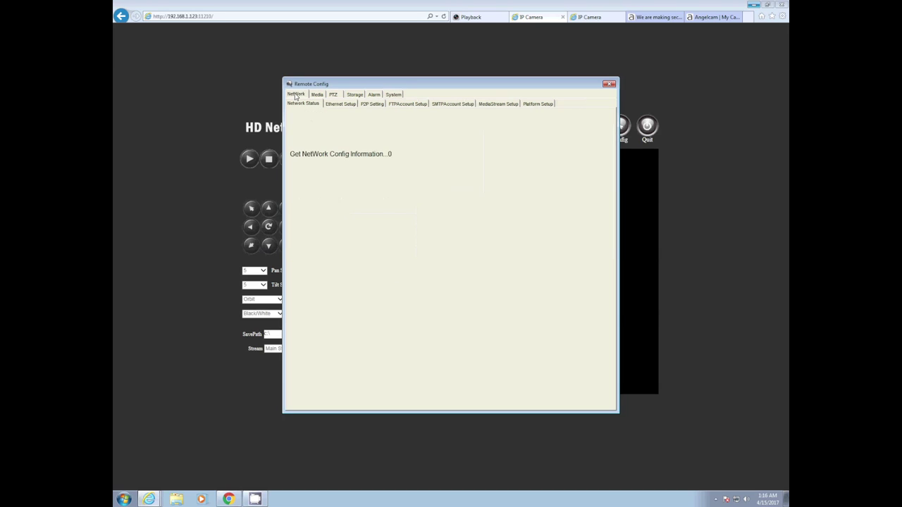
pyautogui.click(370, 104)
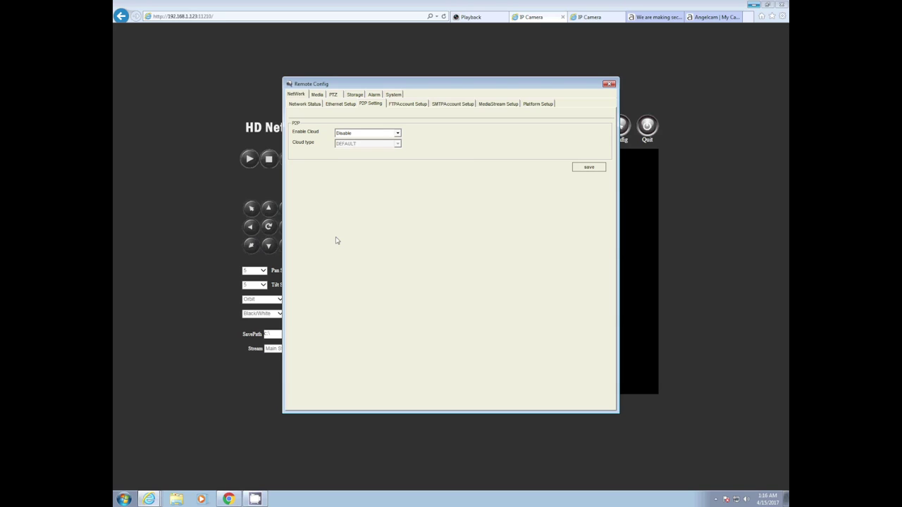
pyautogui.click(610, 83)
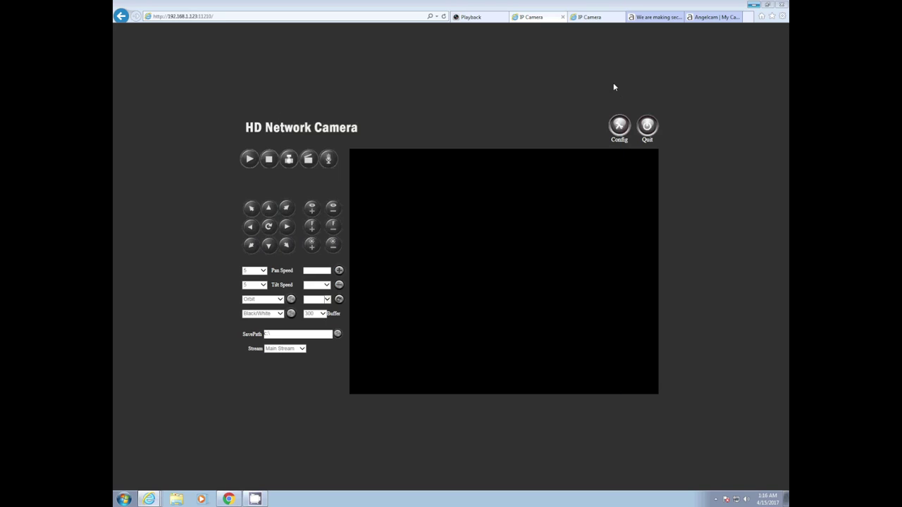
# View the Angelcam homepage, and return to the Smart NVR page to show the live view of the cameras.
pyautogui.click(650, 18)
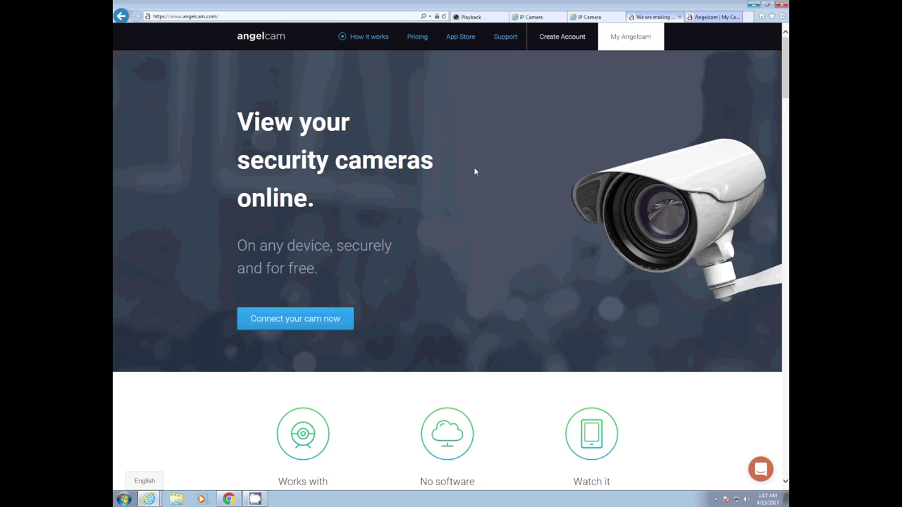
pyautogui.click(485, 21)
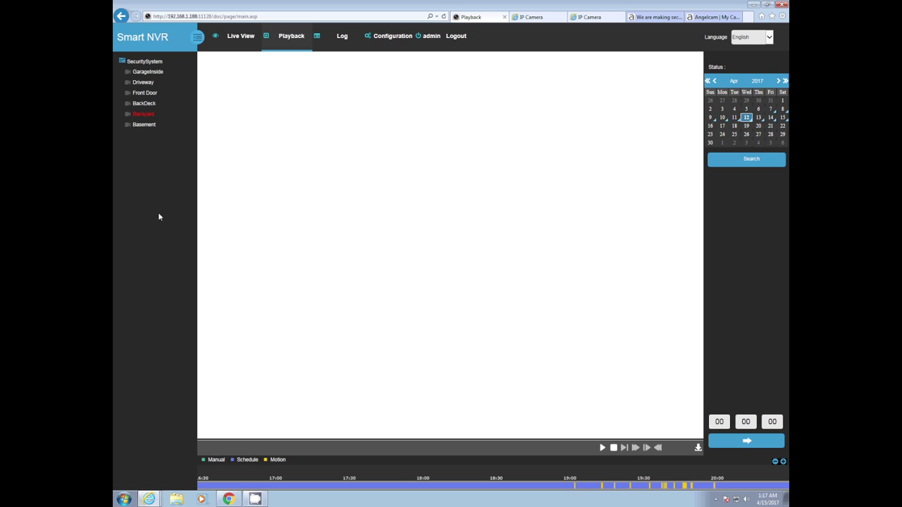
pyautogui.click(230, 36)
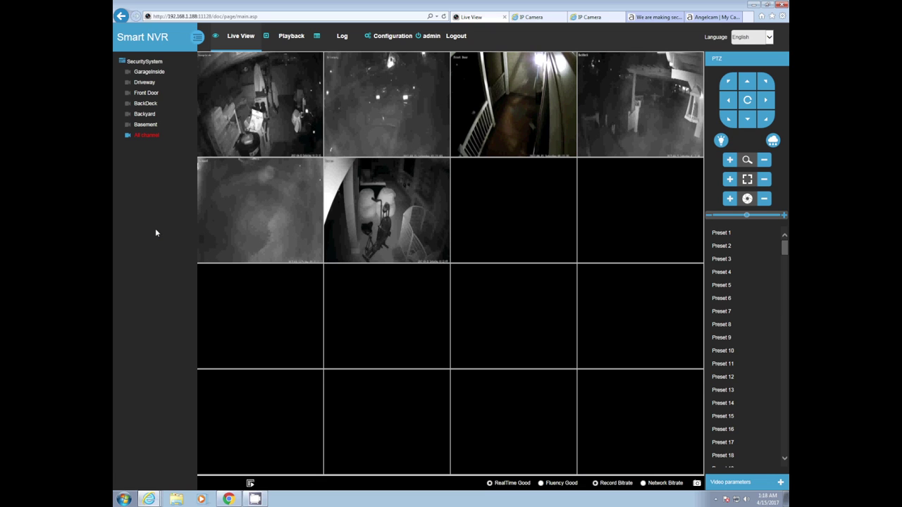
pyautogui.click(256, 500)
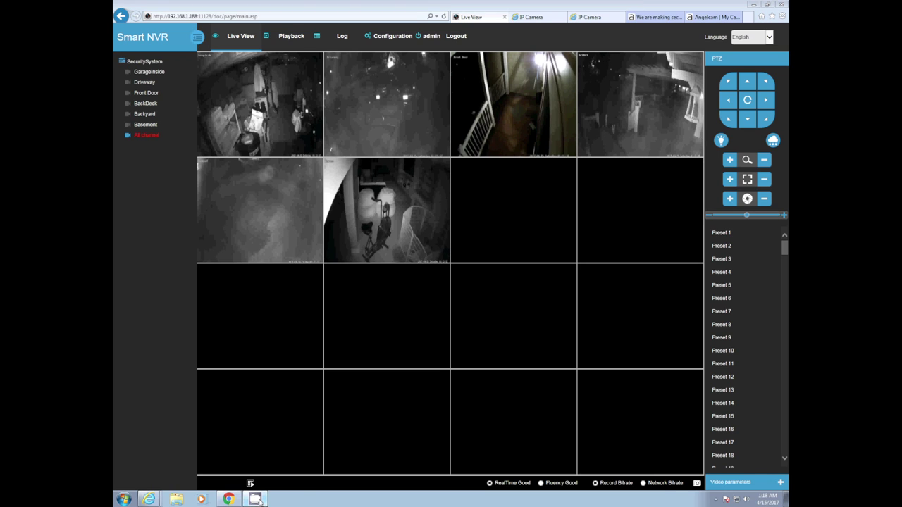
pyautogui.rightClick(258, 500)
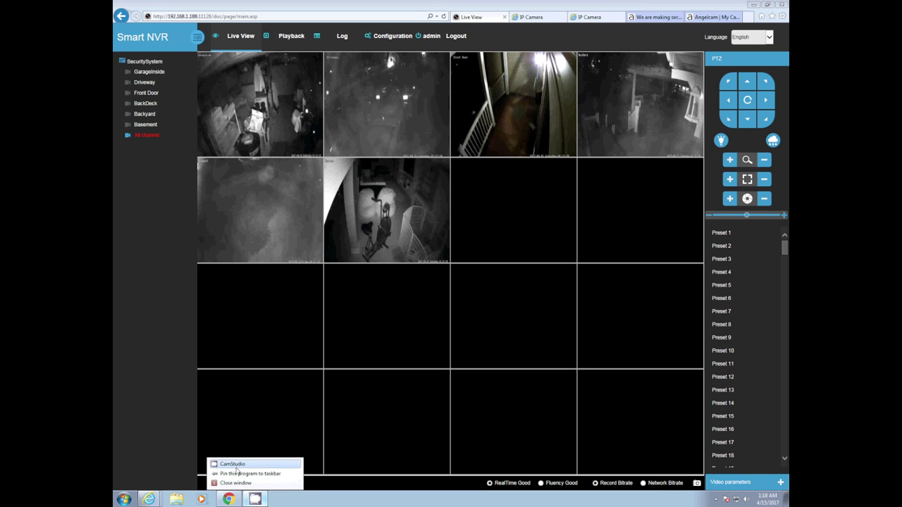
pyautogui.click(239, 469)
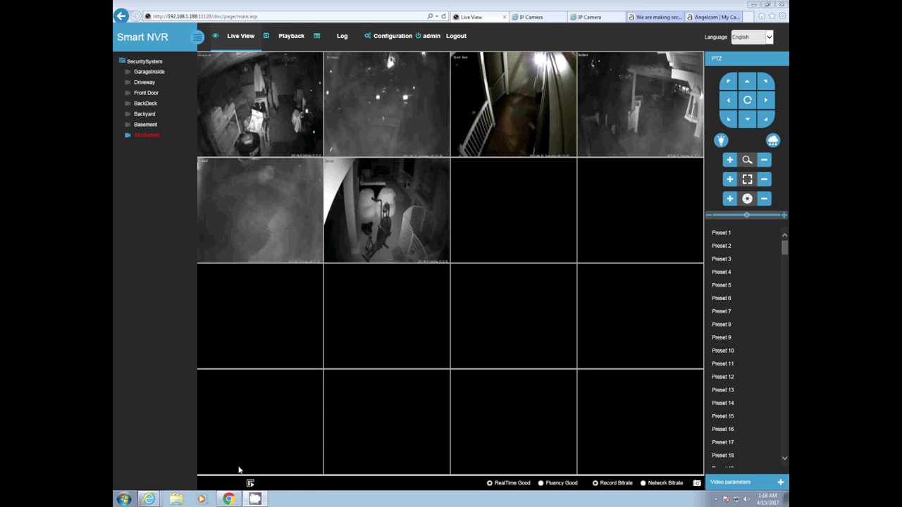